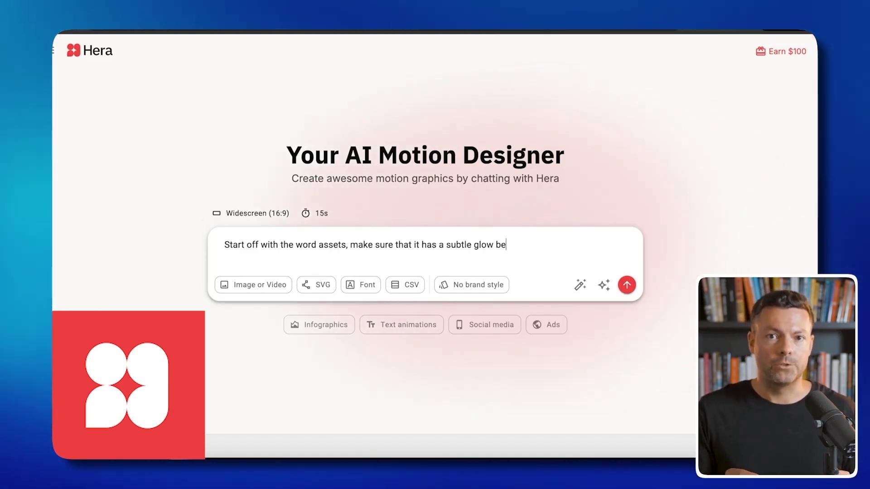
- Make the ASSETS text white, with a quick letter-by-letter fade-in and scale-down animation
text(t and it is white)
key(shift+Return)
key(shift+Return)
text(Please make the initial animation of that text a smooth fade)
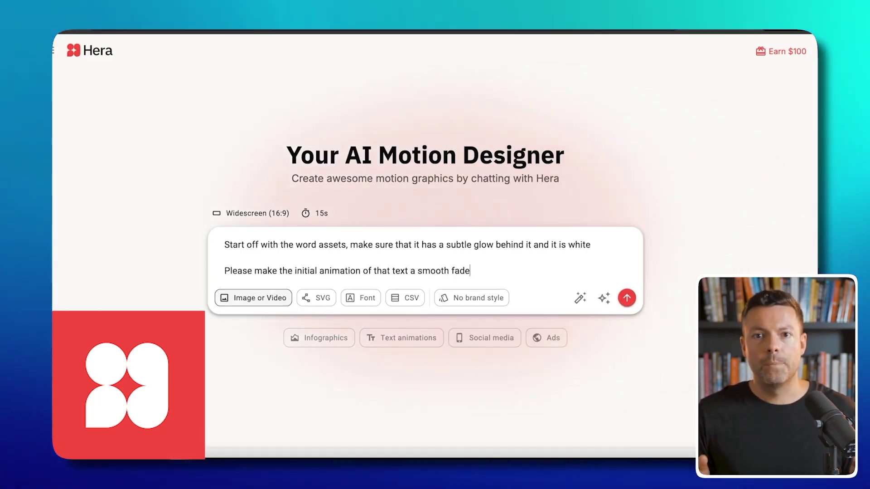
text( in + sca)
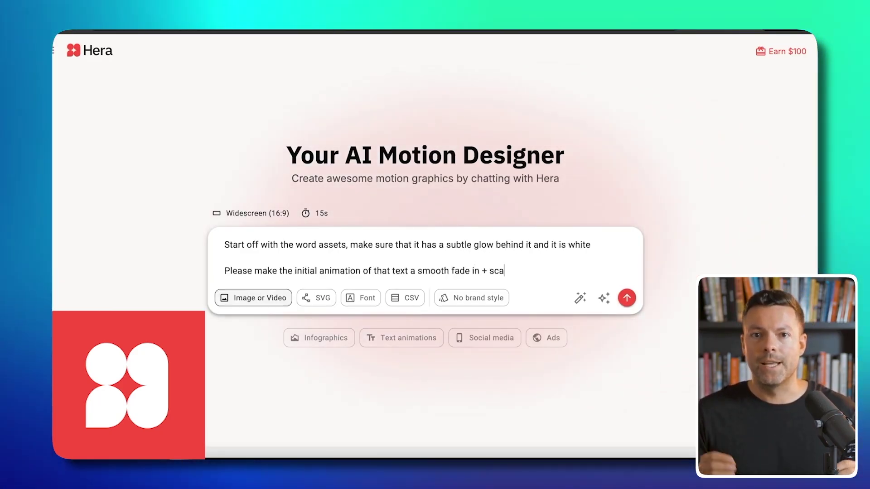
text(le down animation + b)
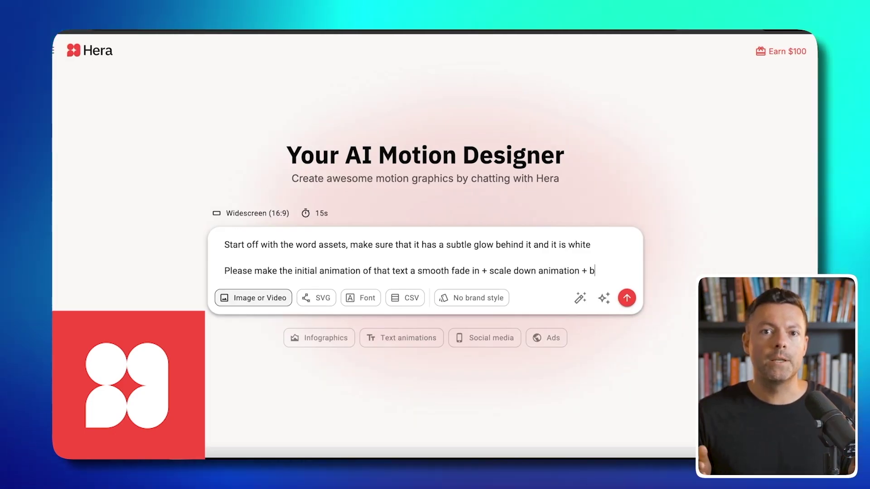
text(out animation and it must be quite quick and it must be letter by letter)
key(shift+Return)
key(shift+Return)
text(after that once the text is alre)
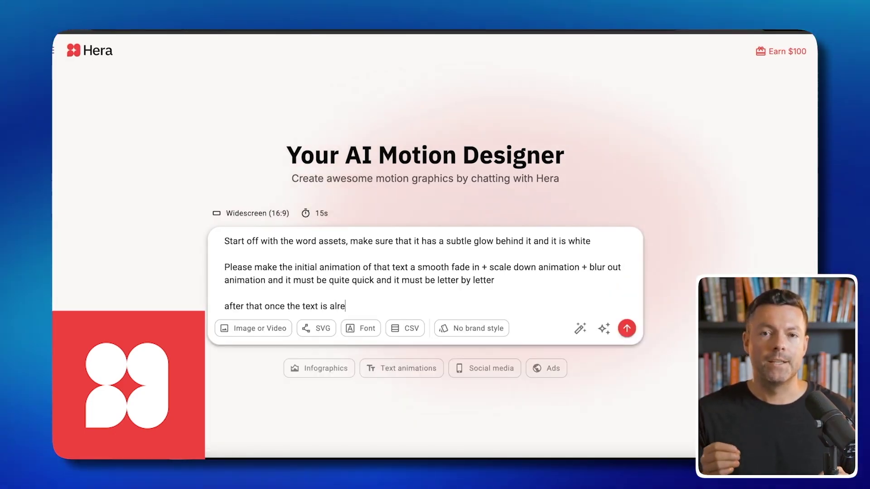
text(t)
- After the zoom out, add four slightly curved, irregular yellow-orange glowing lines
key(shift+Return)
key(shift+Return)
text(and)
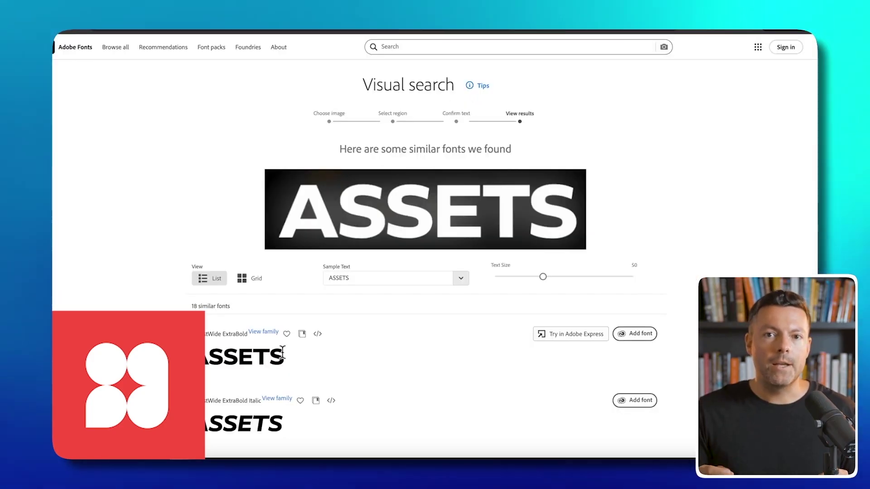
triple_click(226, 334)
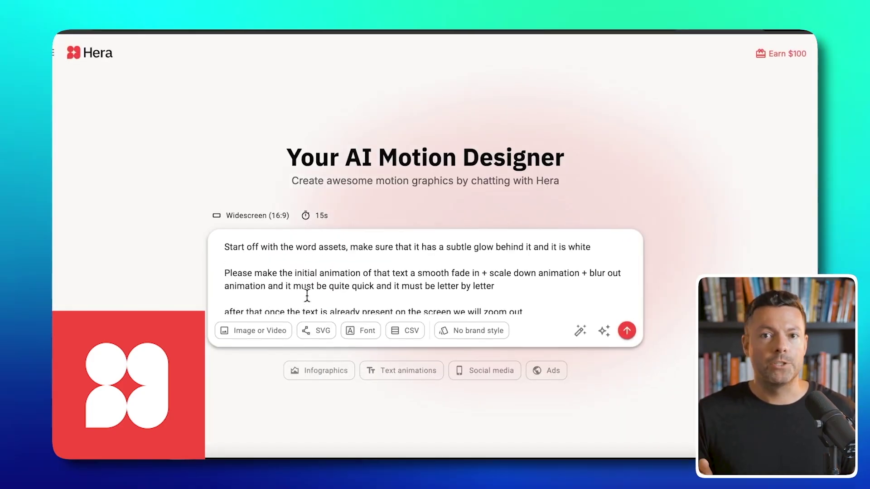
text((written with the font)
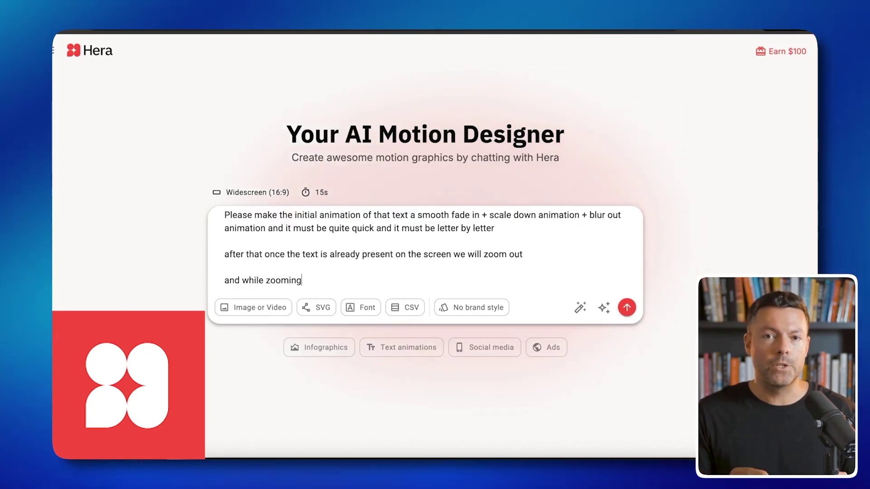
text(out there will be 4 slightly curved out iregullar lines that will have the color yellow and slighly orange (like a gr)
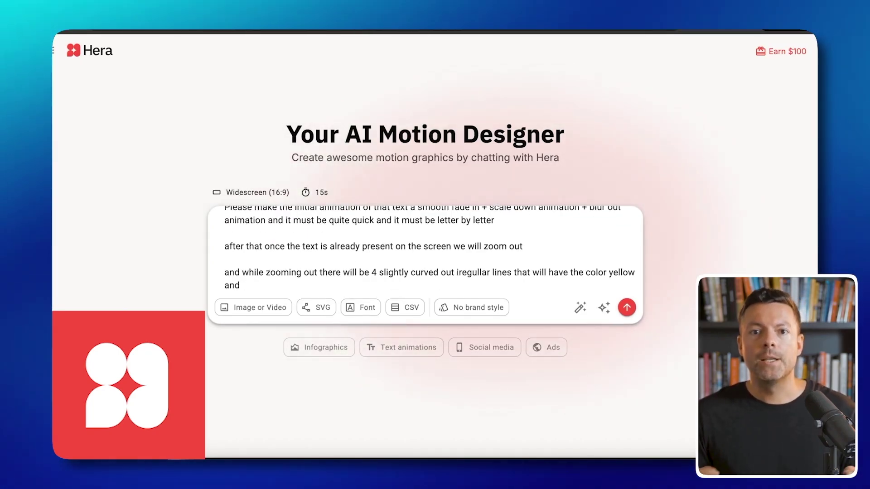
text(adient))
- Have the lines lead one by one to smaller handwritten words: music, presets, overlays, sound effects
key(Return)
key(Return)
text(and one by one they will lead outwards to words in 4 different areas/corners of the screen)
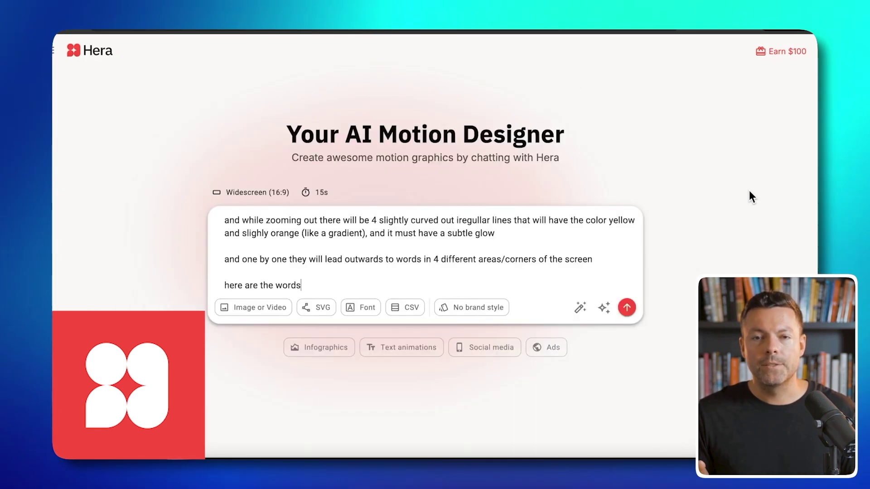
text(: "music", "presets", "overlays", "sound effects")
key(Return)
key(Return)
text(these words must be slightly smaller in scale in comparison to the main word - "assets")
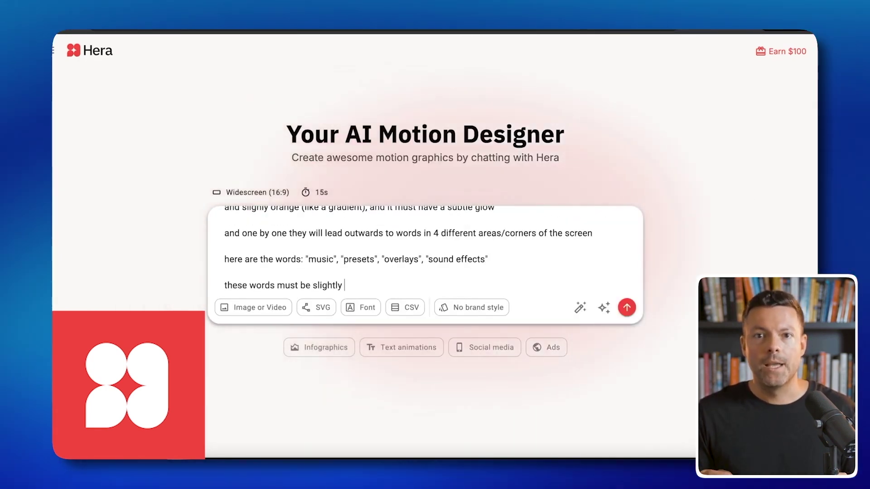
key(Return)
key(Return)
text(and these 4 words must be written in a handw)
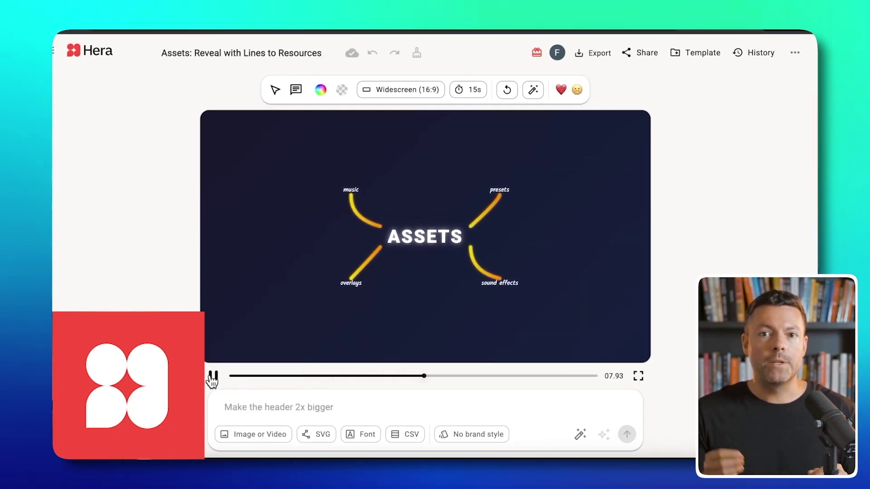
click(213, 376)
drag(337, 376, 426, 378)
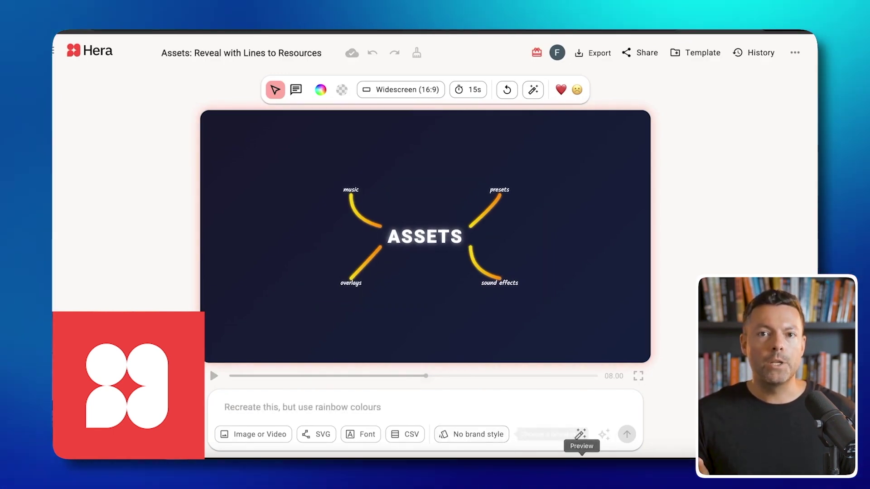
click(601, 464)
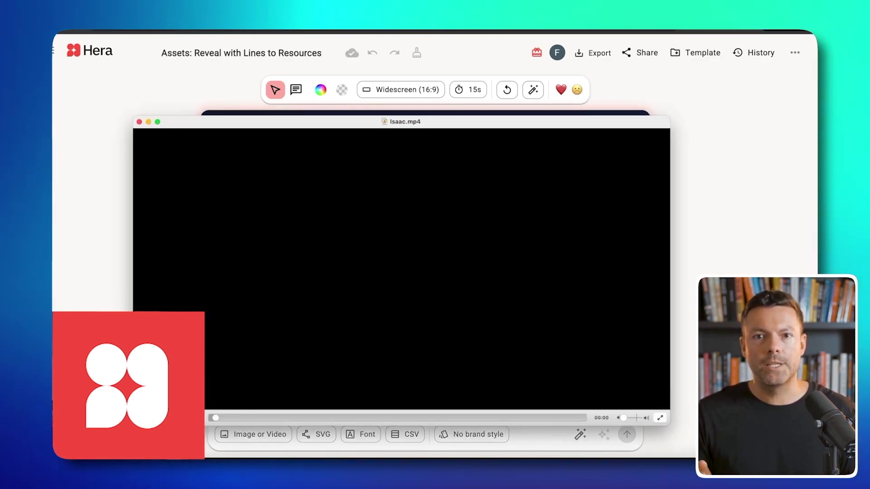
drag(208, 422, 160, 422)
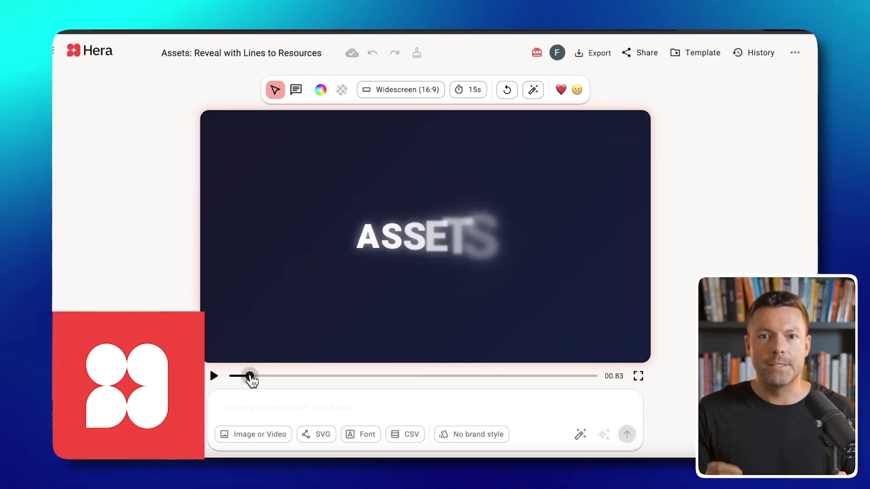
drag(249, 376, 211, 376)
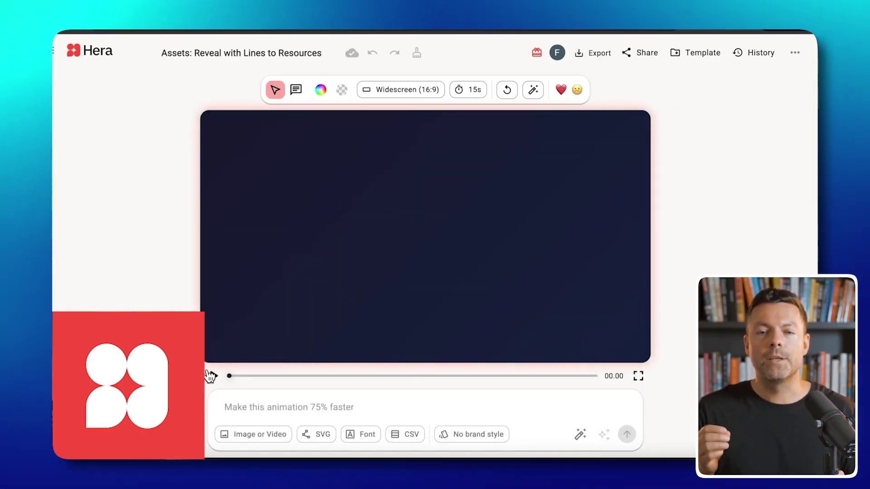
click(211, 376)
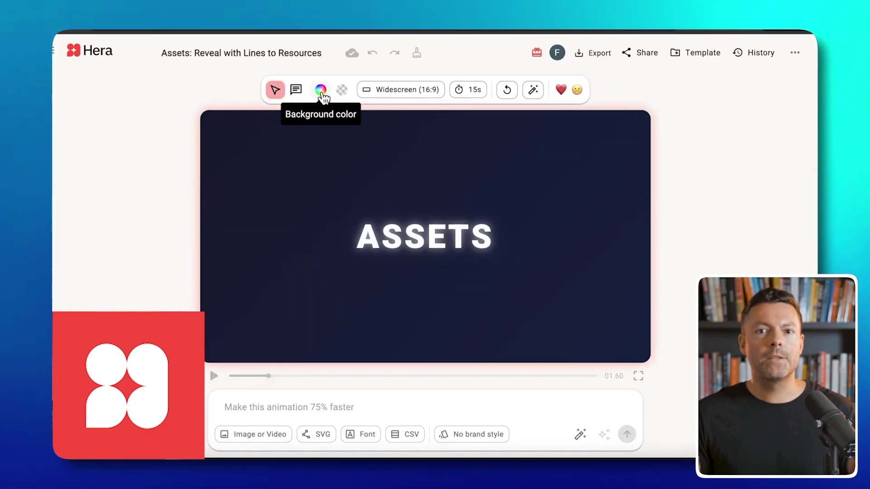
- Change the background from dark navy to black and play the animation
click(322, 90)
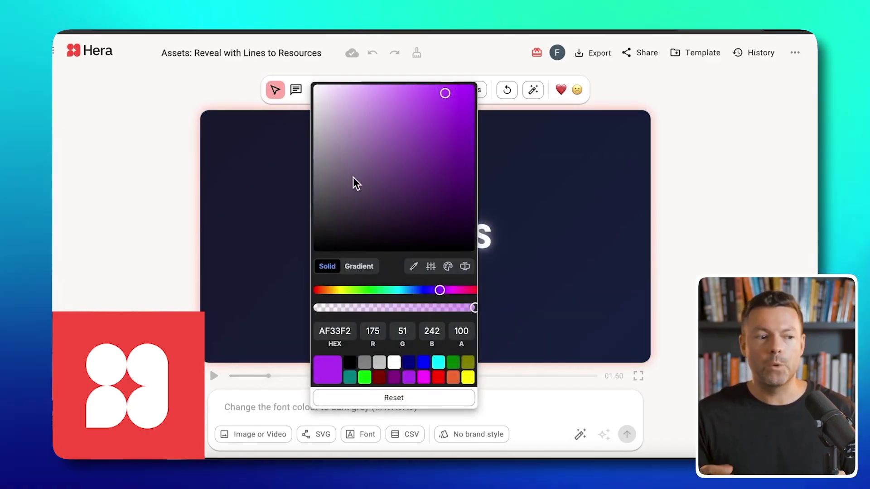
drag(353, 182, 316, 208)
click(323, 243)
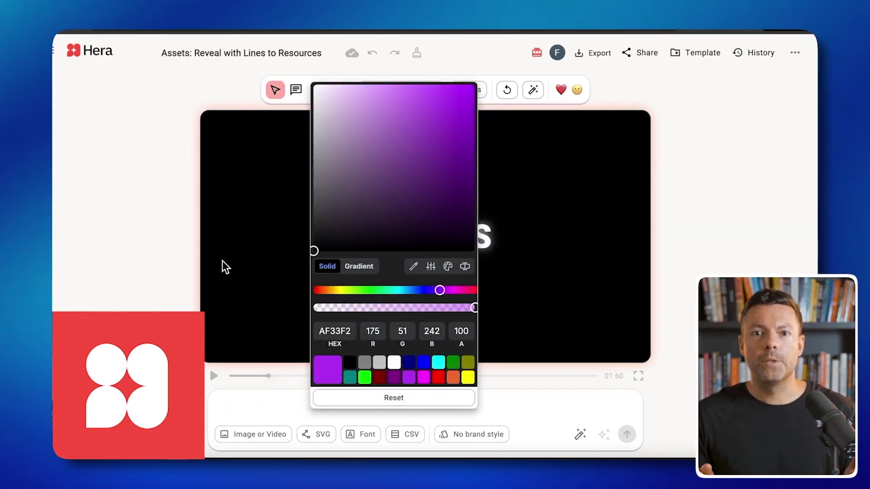
click(216, 327)
click(214, 378)
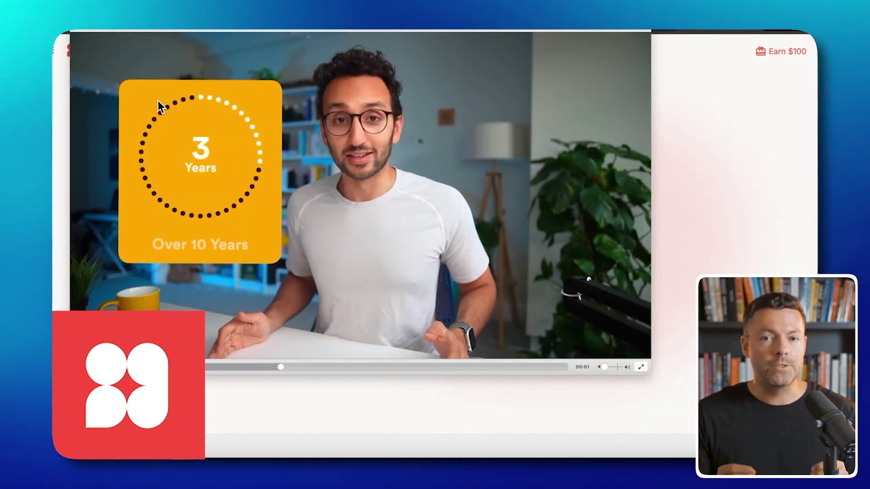
- Screenshot the orange 3 Years card from the reference video, then close the player
key(super+shift+5)
drag(391, 284, 202, 97)
drag(287, 126, 294, 274)
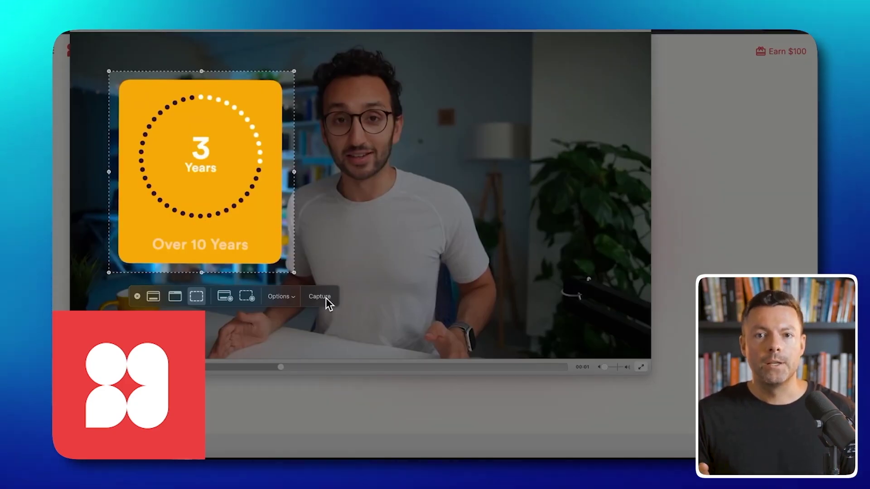
click(320, 296)
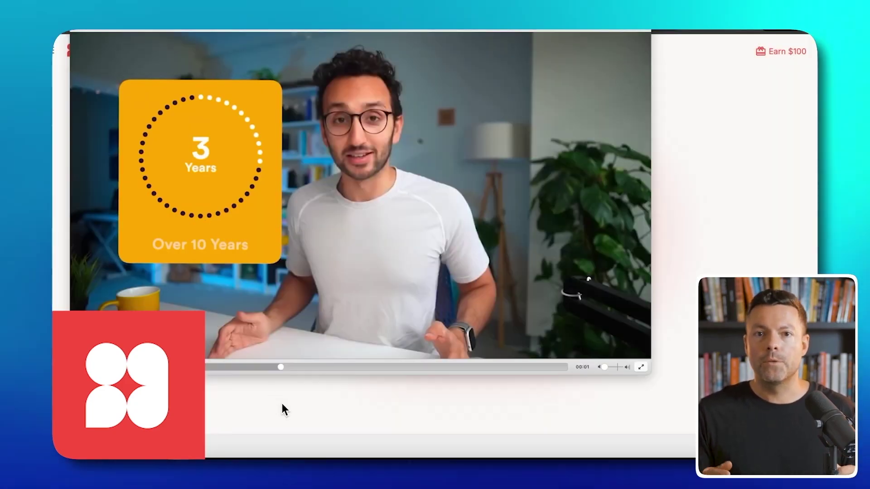
click(281, 403)
click(255, 287)
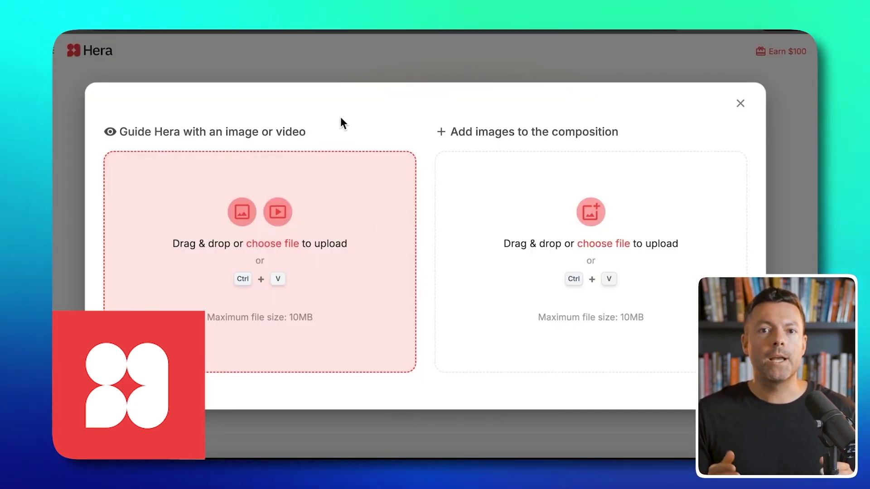
- Attach the 3 Years card screenshot and set the aspect ratio to Portrait (4:5)
click(277, 245)
click(357, 282)
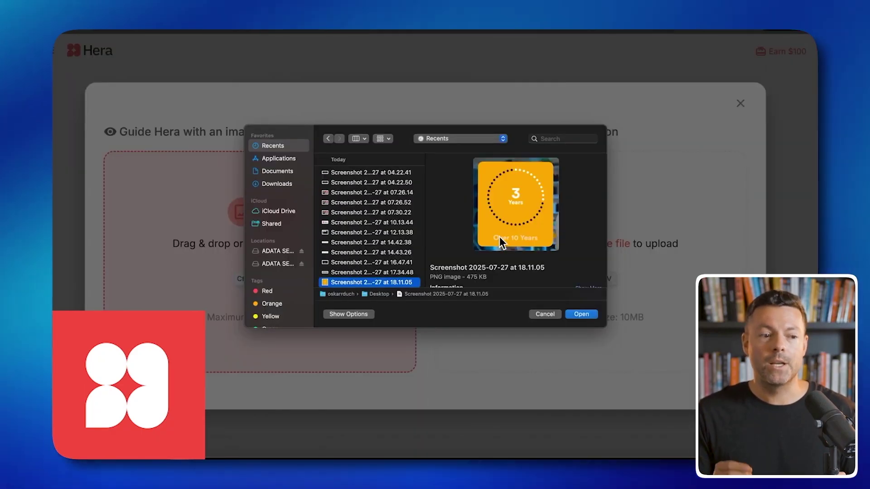
click(582, 313)
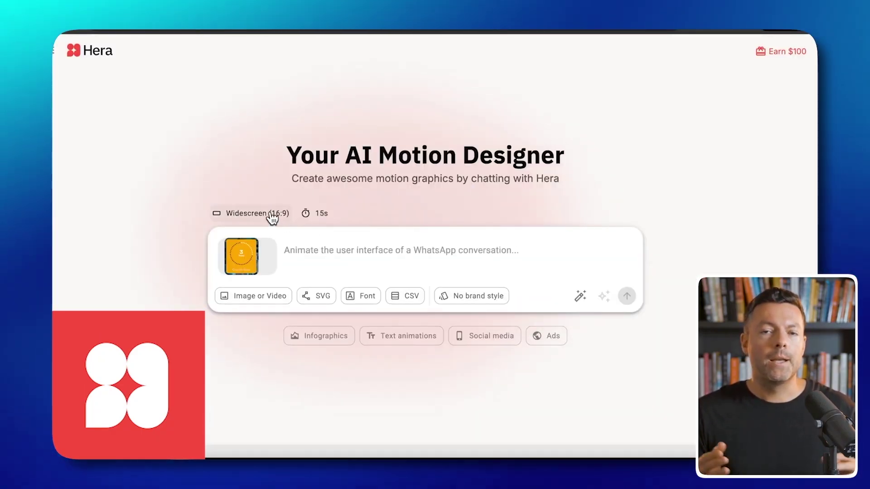
click(270, 213)
click(218, 274)
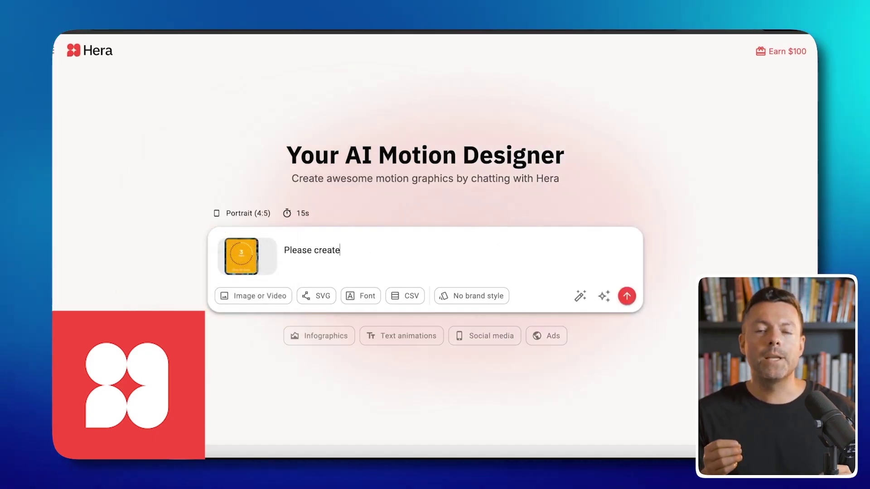
- Request a super similar animation that scales up and counts from 0 to 3 years, then submit
text(specifically a super similar ani)
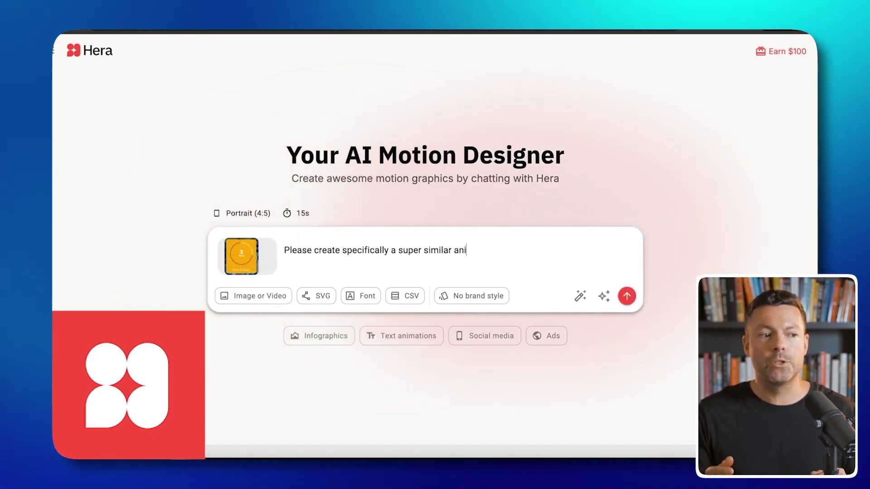
text(mated version of this)
key(shift+Return)
key(shift+Return)
text(it must start off with a sca)
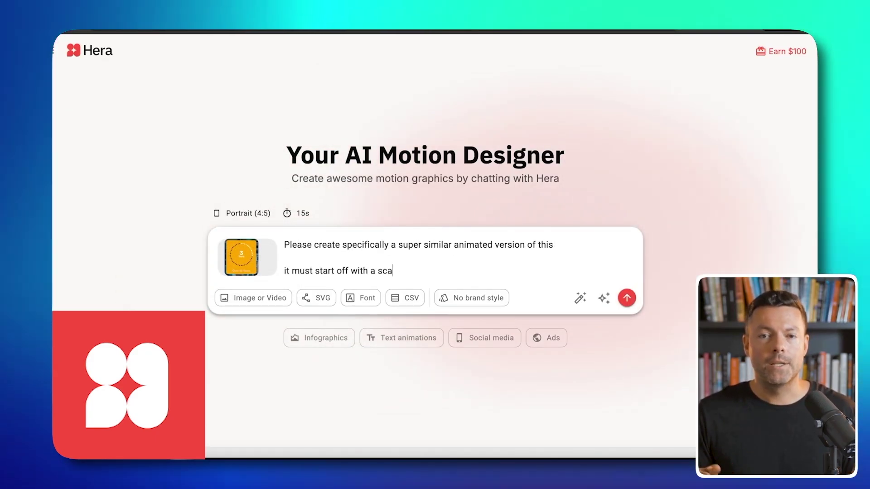
text(le up)
key(shift+Return)
key(shift+Return)
text(and start off with 0 years and all the dots arou)
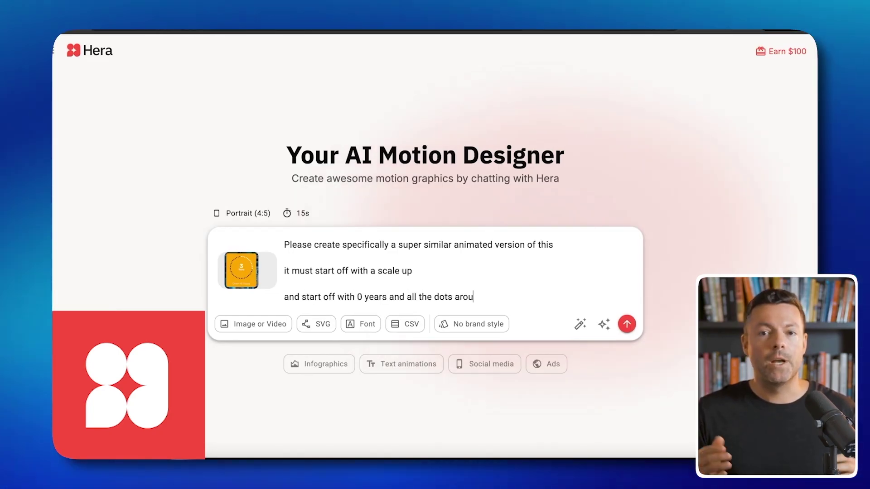
text(nd the year number must start off as black and gradually fill up until it hits)
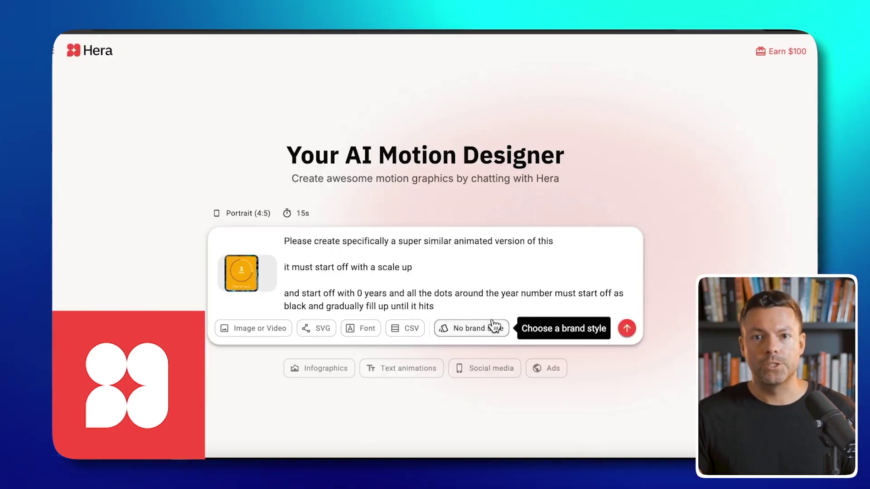
text(3 years)
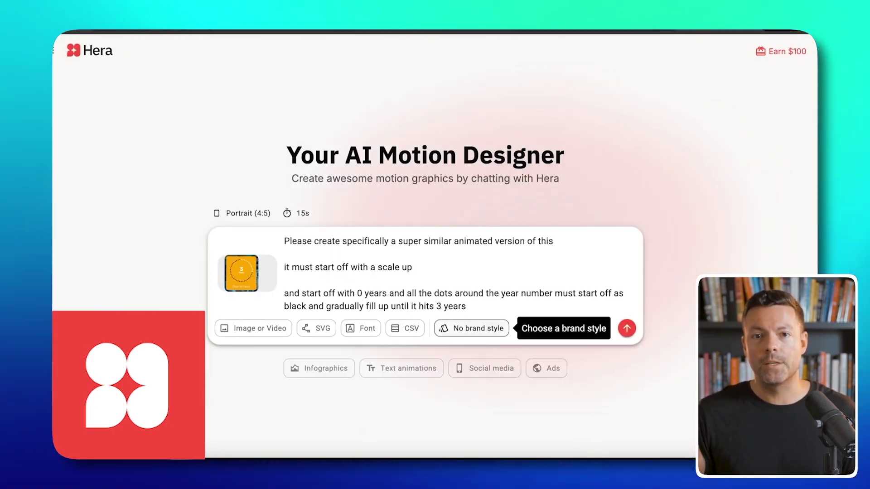
key(Return)
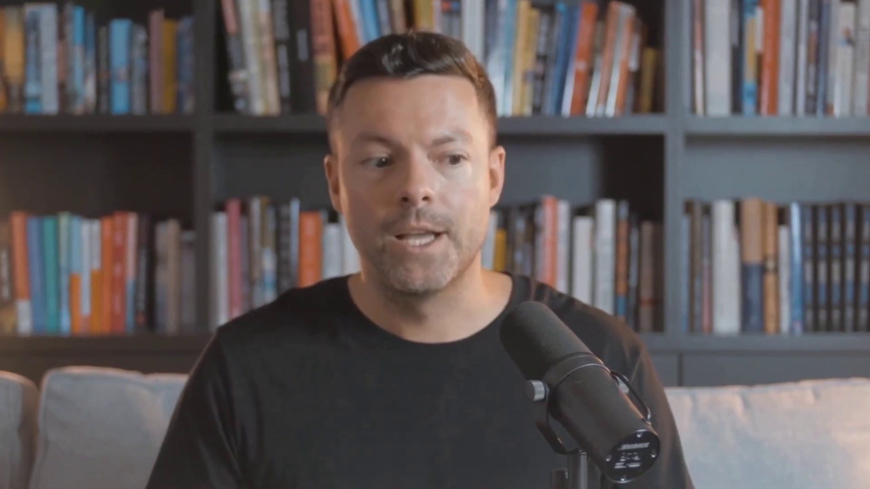
- Ask for a bigger dotted circle that doesn't touch the year count, with fade-in animations throughout
text(please make the cur)
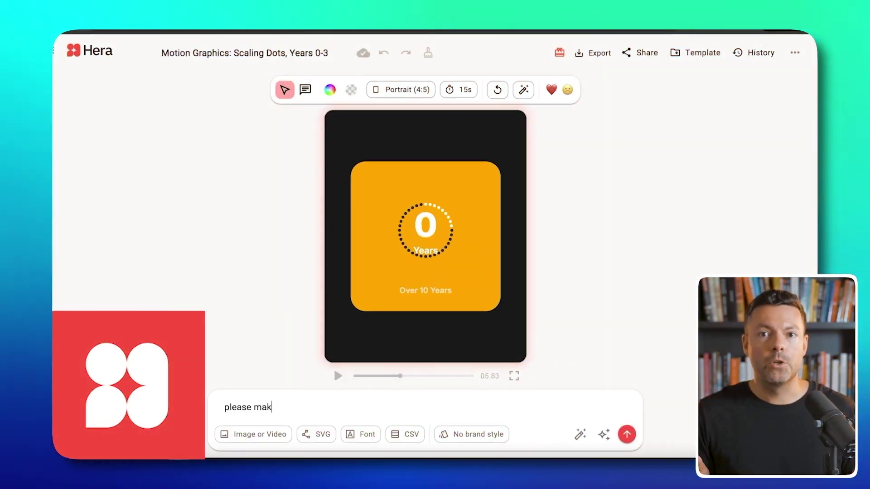
key(BackSpace)
key(BackSpace)
text(icle with the dots bigger)
key(shift+Return)
key(shift+Return)
text(anima)
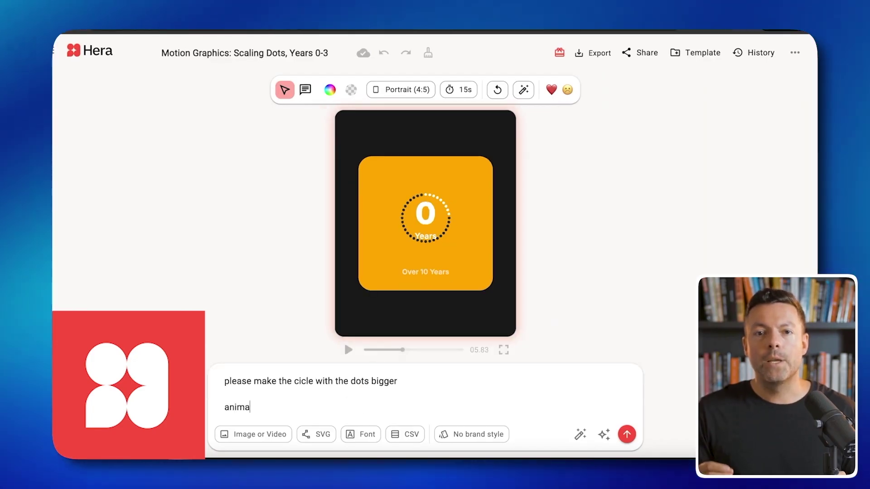
text(te (do like a fade in or some text anim)
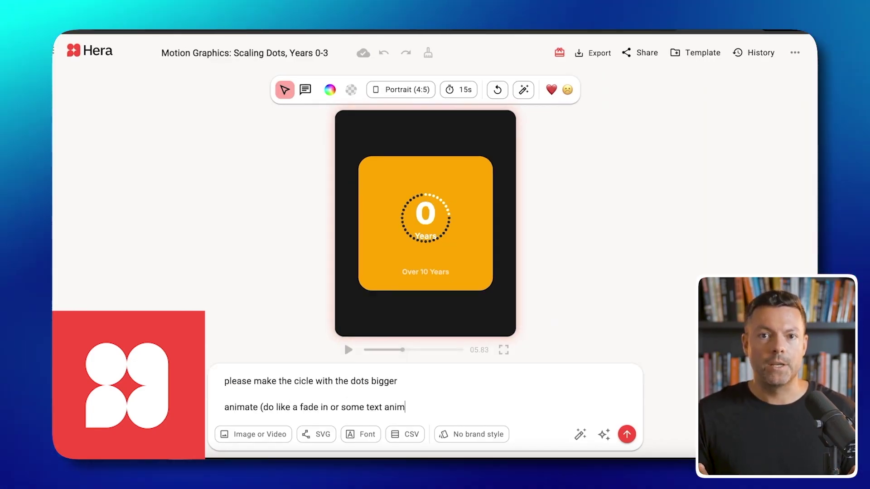
text(x, but everything))
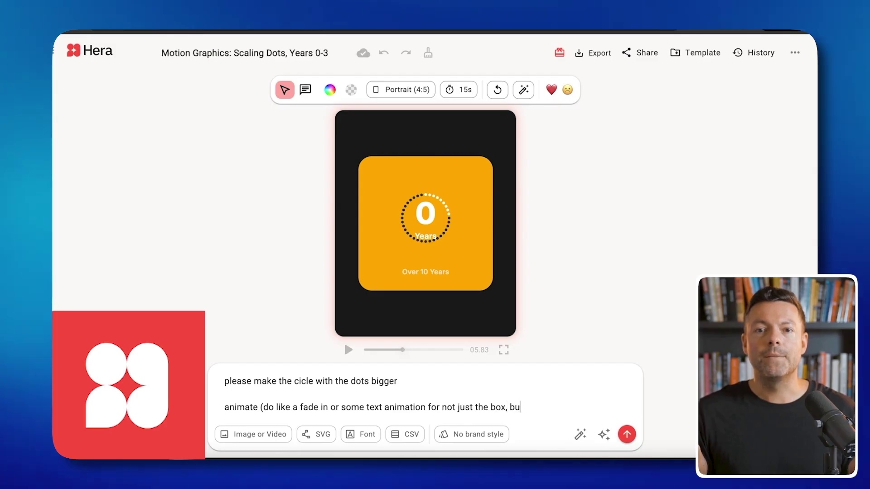
key(Return)
click(403, 355)
text(, it cannot "touch" the year count)
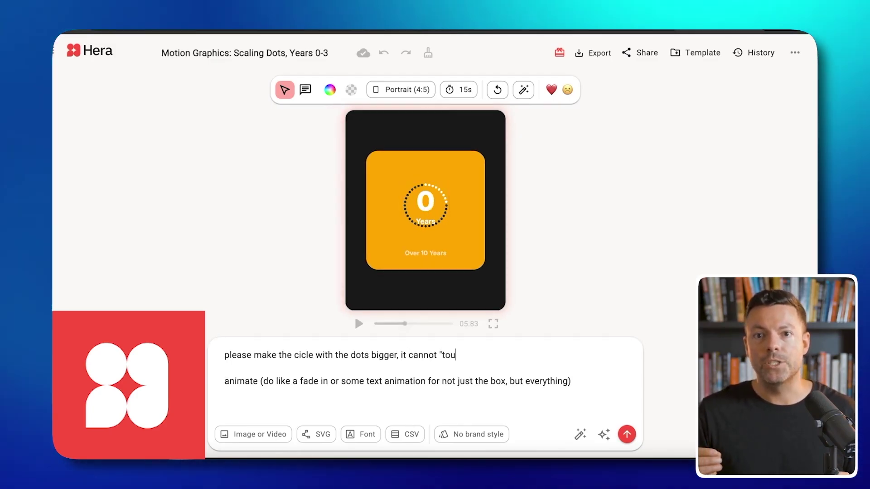
- Add that 3 years must be reached after three seconds, and send the request
click(410, 408)
text(please get 3 years a)
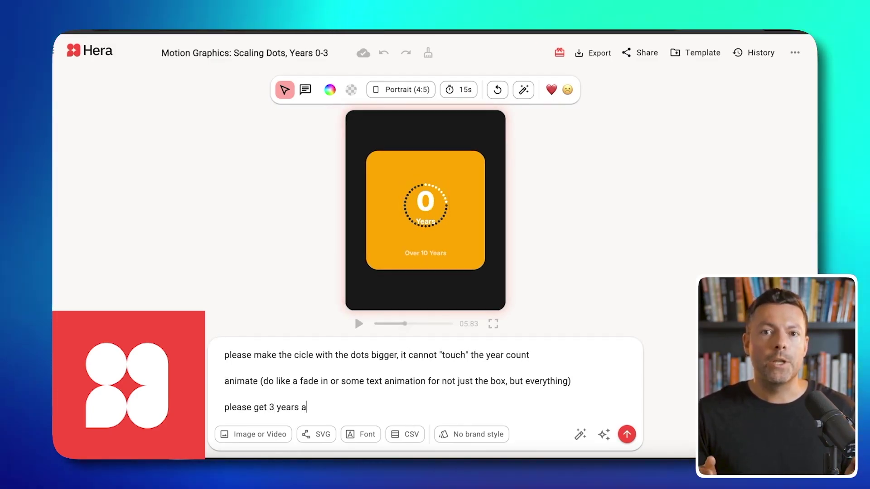
text(fter three seconds of the animation )
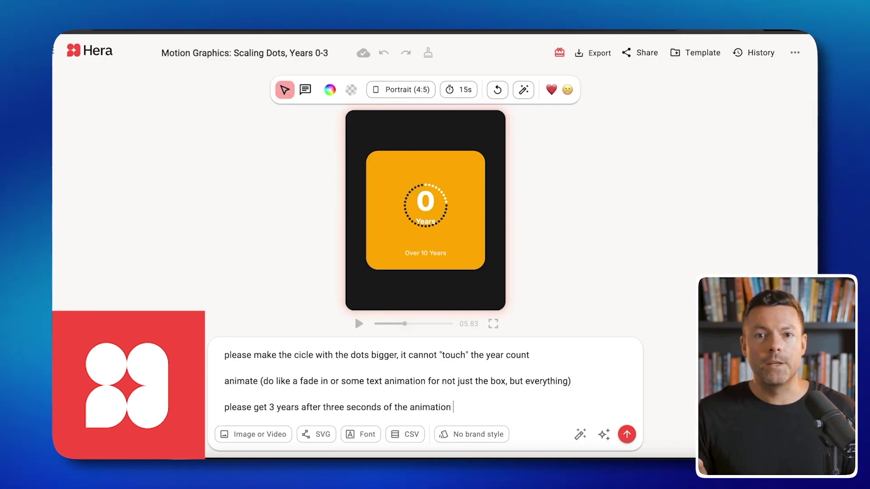
text(and keep in mind that three years should )
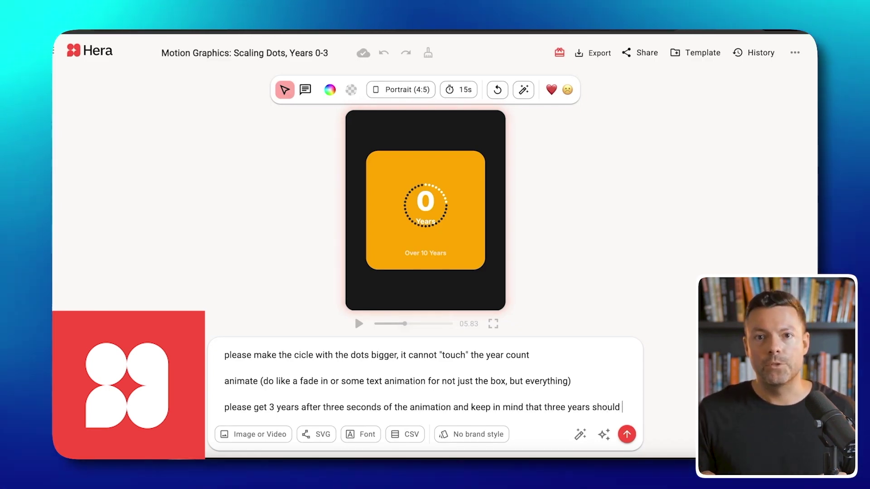
text(fill up )
text( their circle)
key(Return)
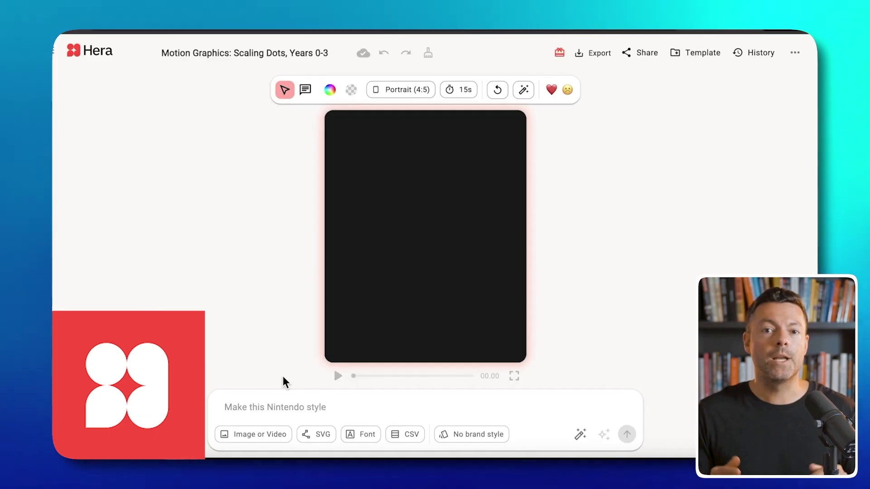
- Preview the regenerated card, then export it as a 1080p transparent 30 fps MOV
click(340, 376)
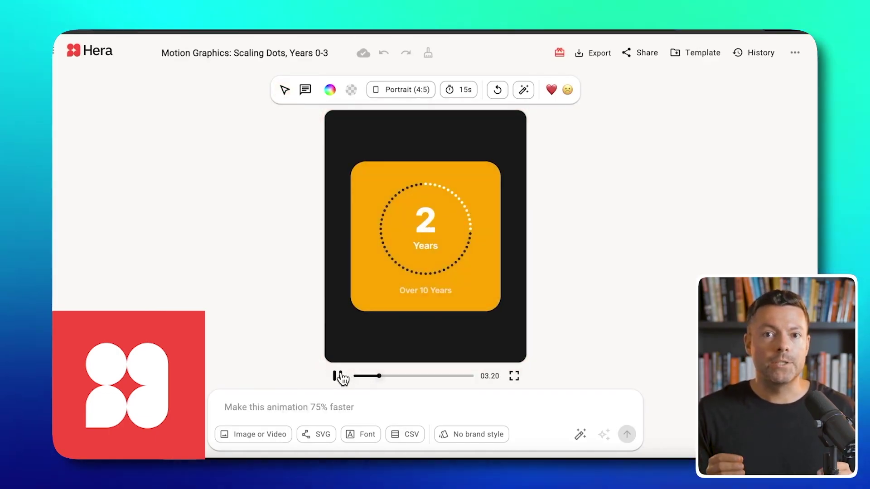
click(341, 376)
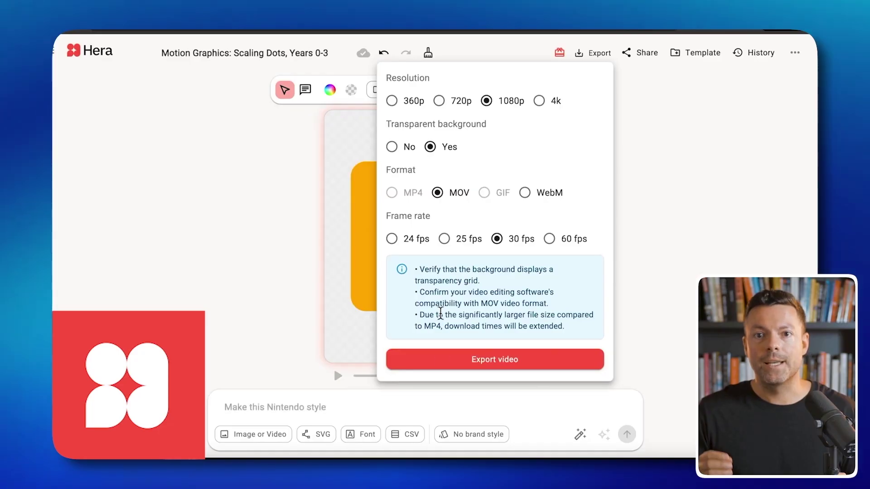
click(446, 361)
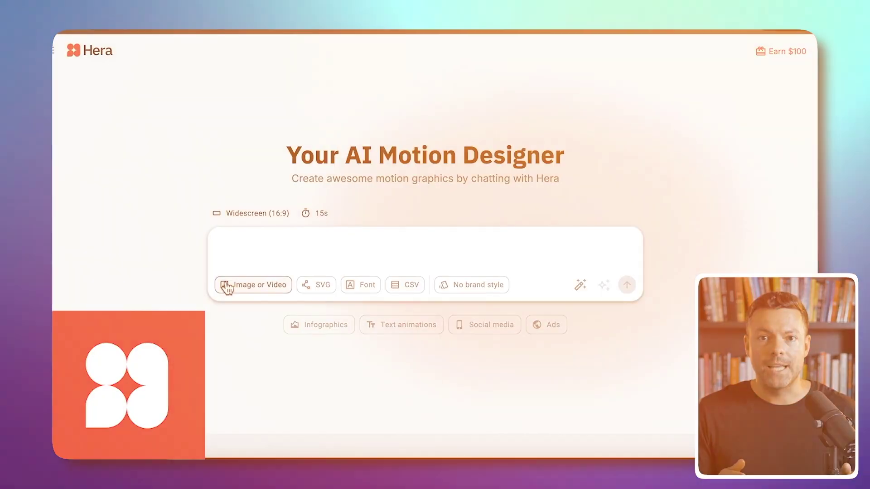
- Open the image-or-video upload to add a new reference
click(224, 284)
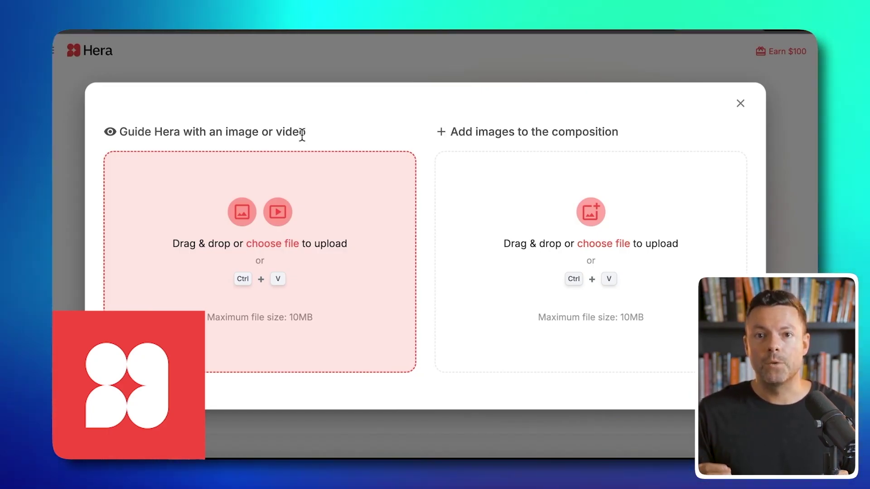
- Paste the reference clip and ask Hera to recreate it with 5 steps in an orange color scheme
key(ctrl+v)
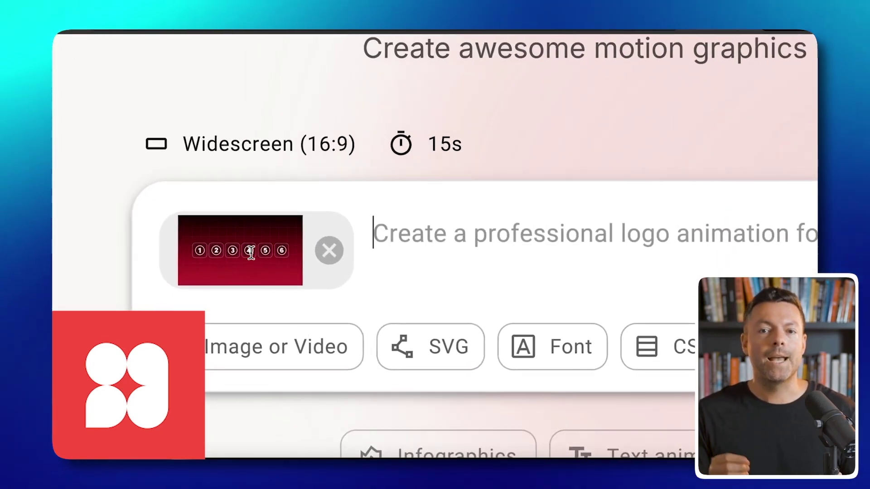
text(Please recreate t)
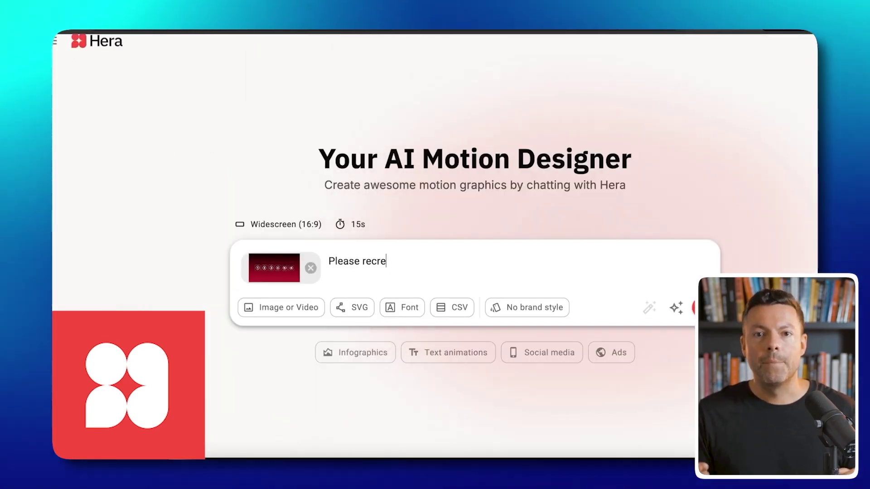
text(his)
key(shift+Return)
key(shift+Return)
text(let's keep)
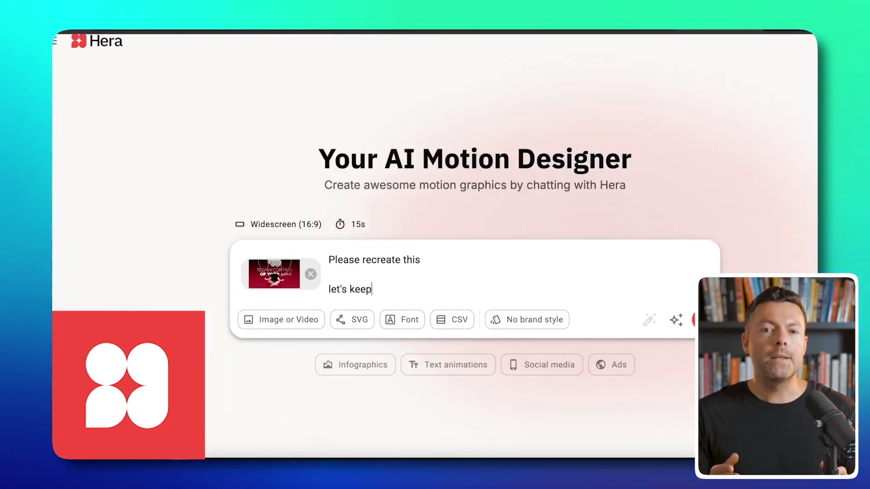
text( it at 5 steps)
key(shift+Return)
key(shift+Return)
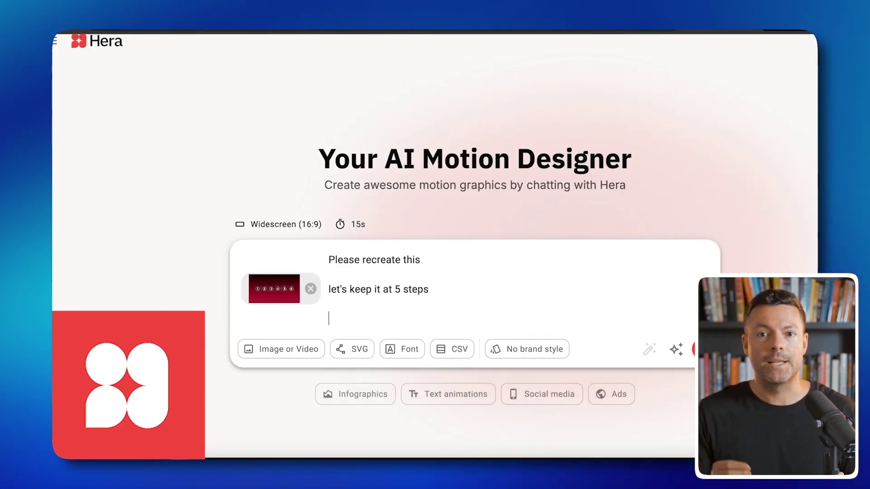
text(and l)
text(ets change the c)
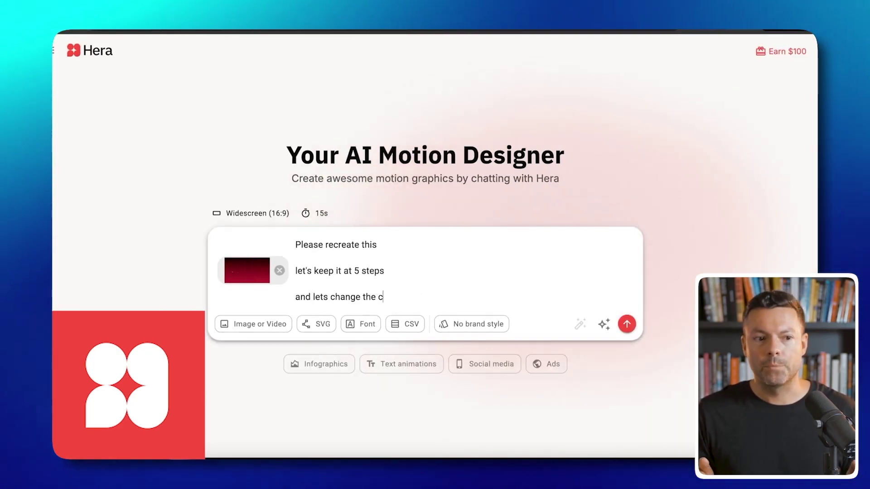
text(olor scheme to orange)
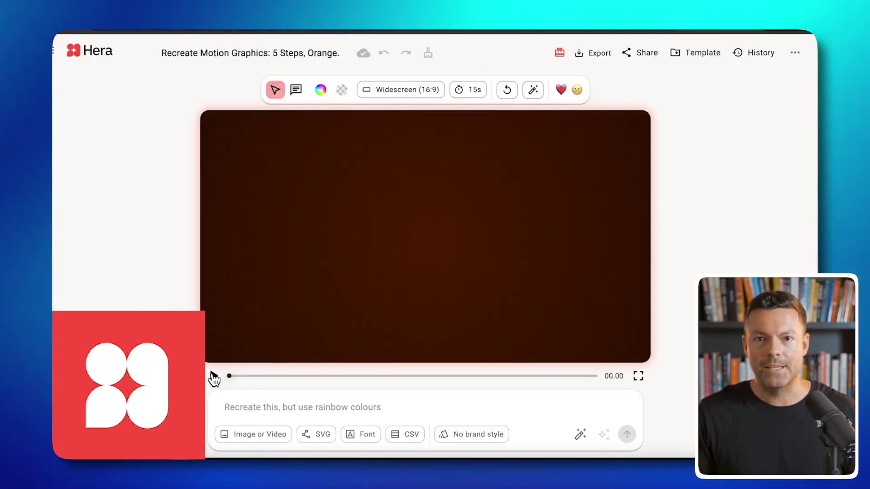
- Send the recreate request and scrub through the generated five-step orange animation
click(213, 377)
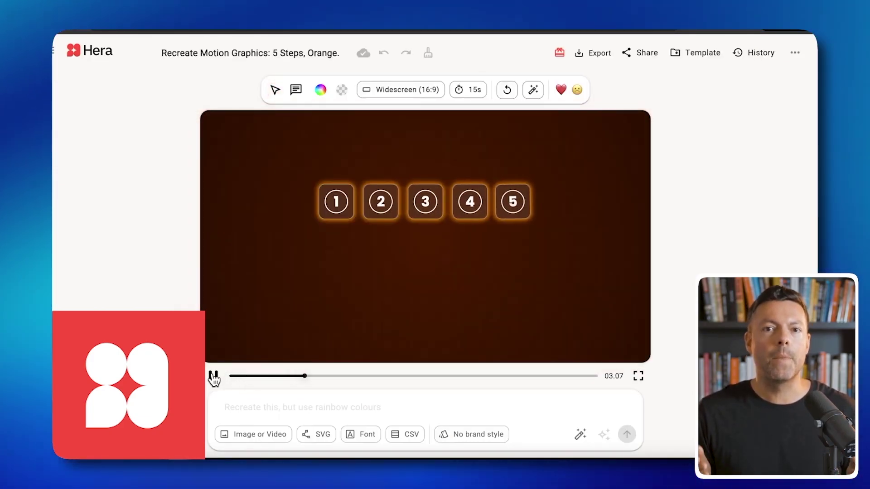
click(214, 377)
drag(449, 375, 317, 386)
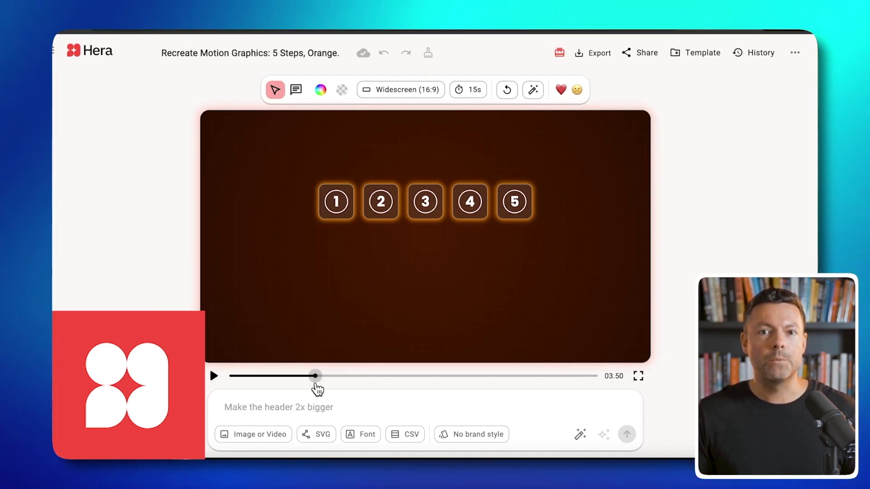
mouse_move(317, 389)
mouse_down()
mouse_move(439, 388)
mouse_move(312, 389)
mouse_up()
- Send a follow-up asking to keep exactly 5 steps with no extra animation later
click(316, 401)
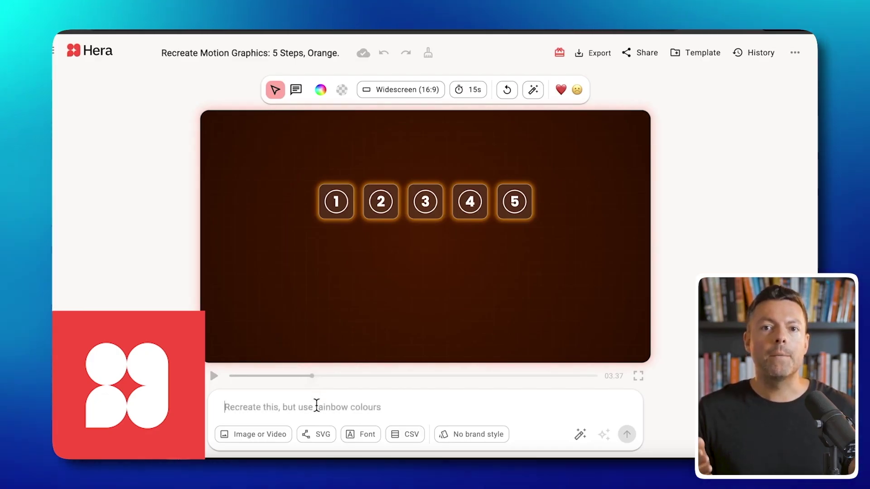
text(please just lets keep it at 6)
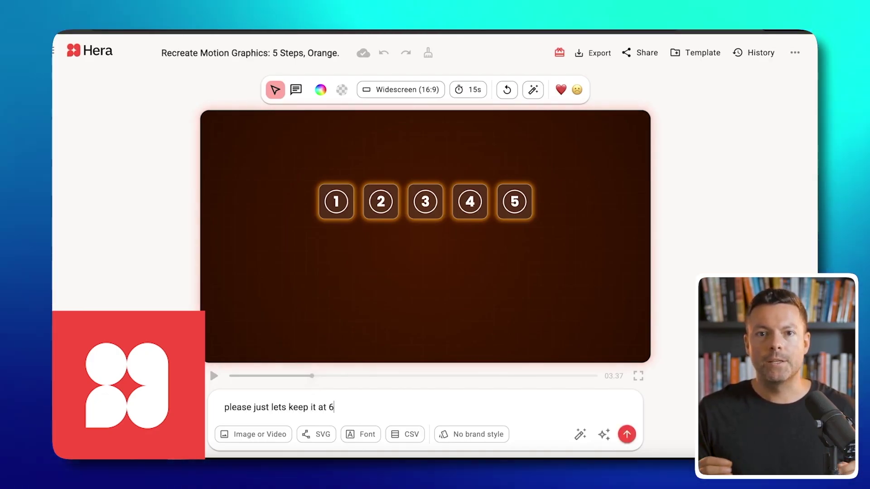
key(BackSpace)
text(5 steos)
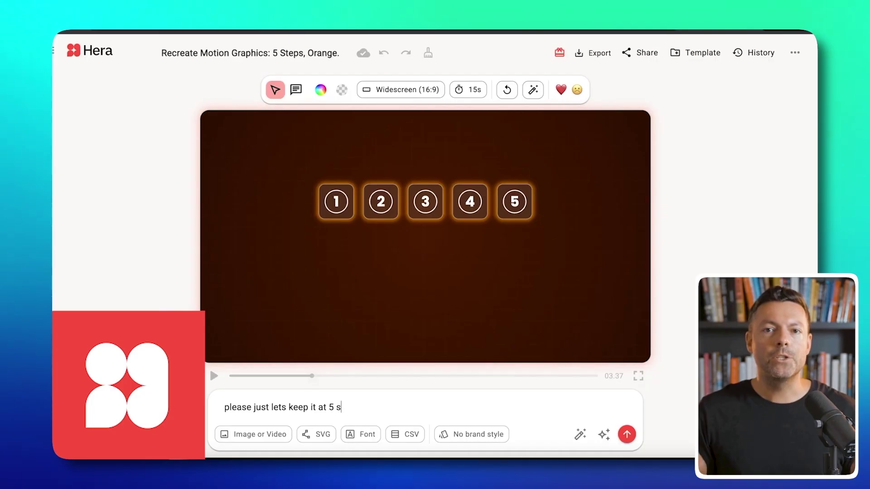
key(BackSpace)
key(BackSpace)
text(ps and do not do any tohe)
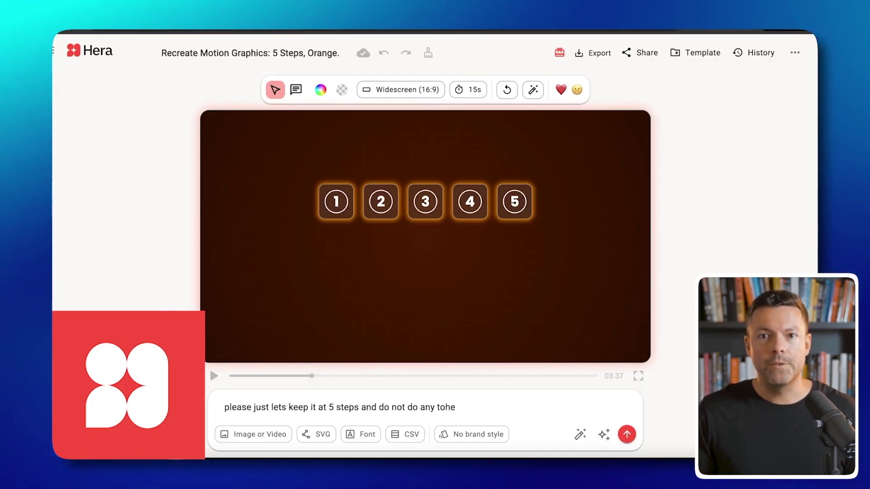
text(later)
key(Return)
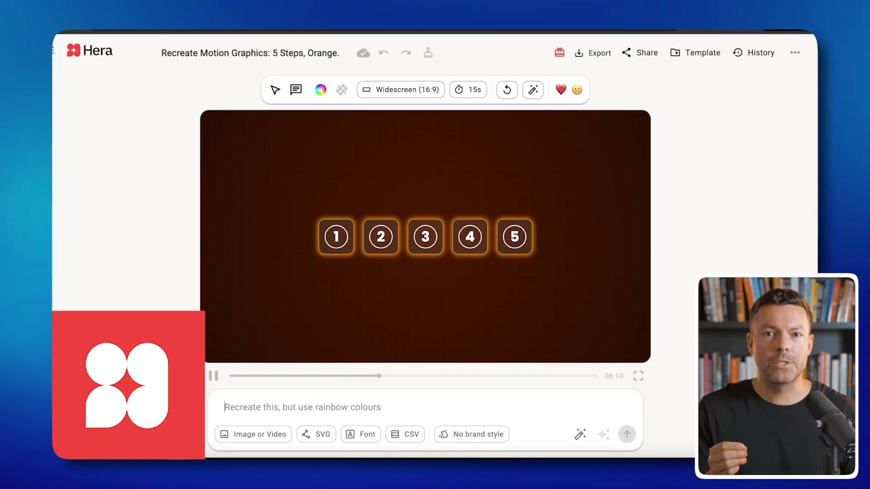
- Pause the preview, have the design agent enhance the animation, and play the enhanced version
click(213, 376)
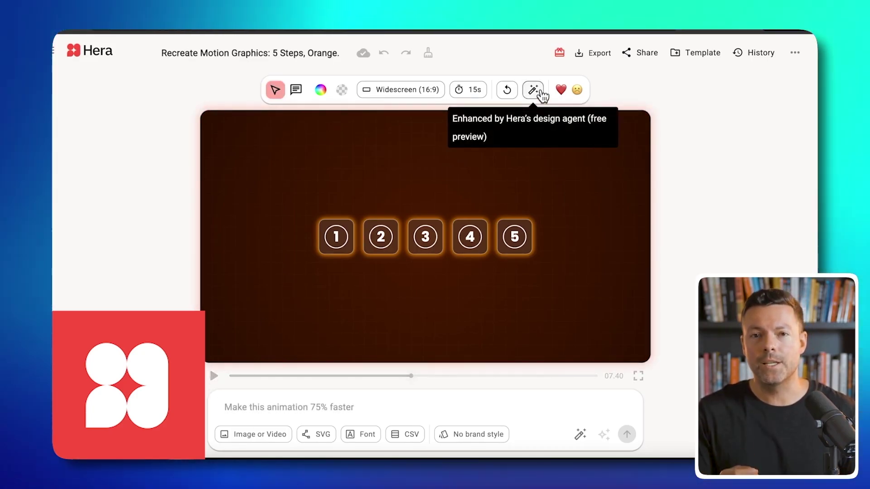
click(539, 90)
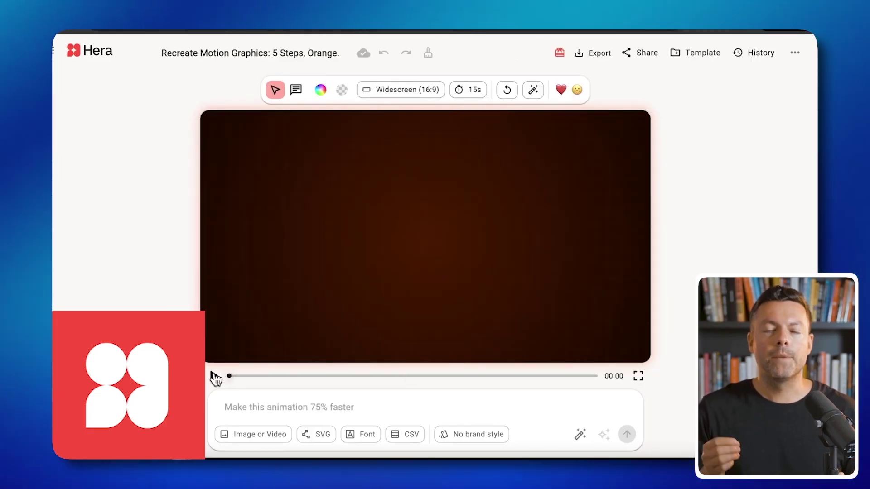
click(213, 376)
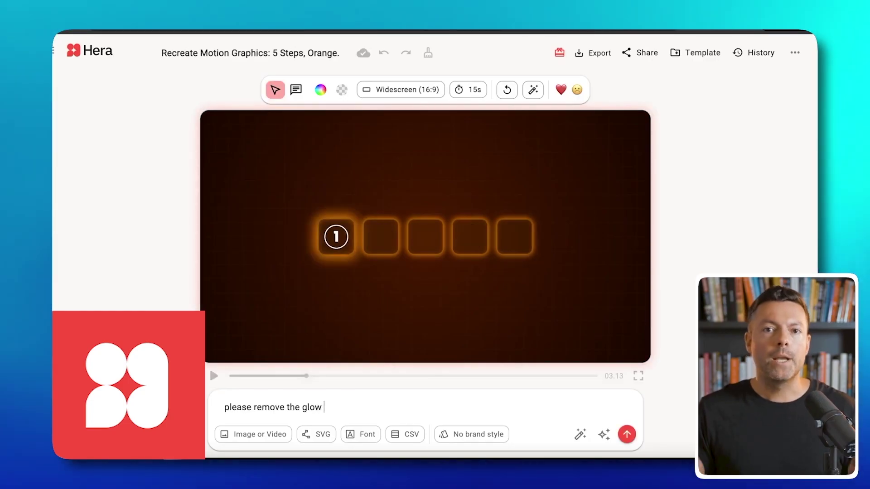
text(becoming stronger and wa)
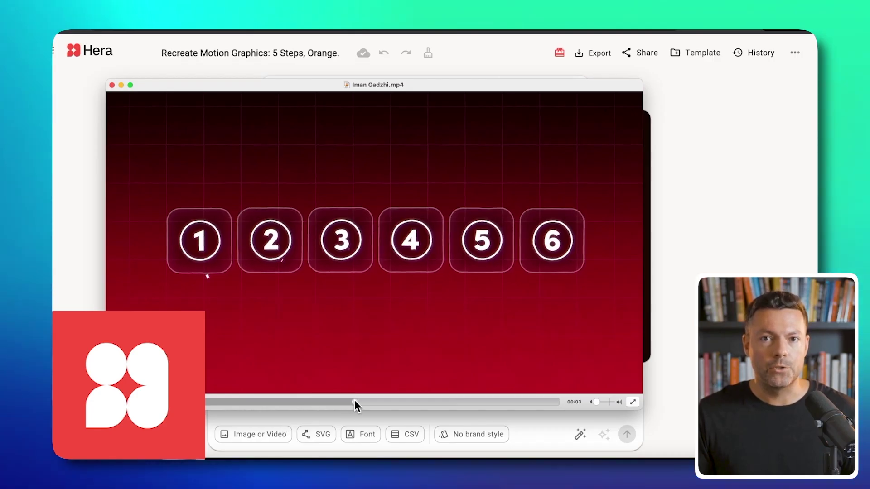
- Scrub the reference clip to 00:03, then 00:04 to reach the banner scene
click(385, 401)
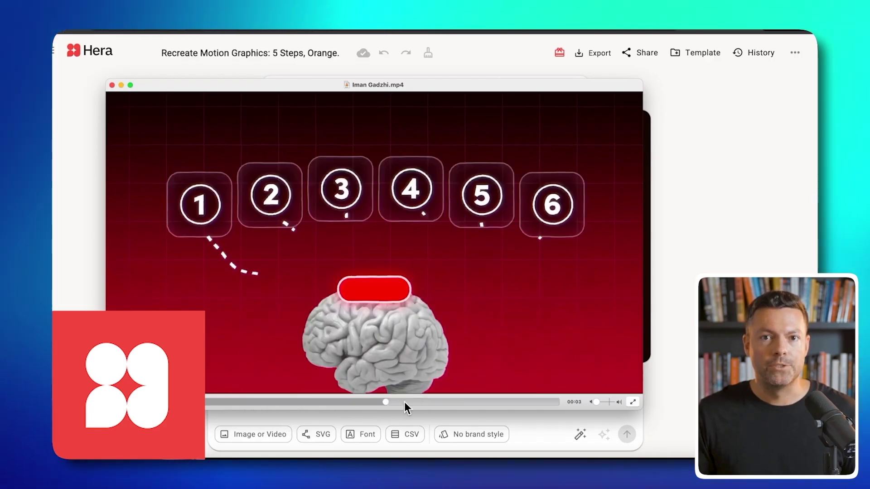
click(423, 402)
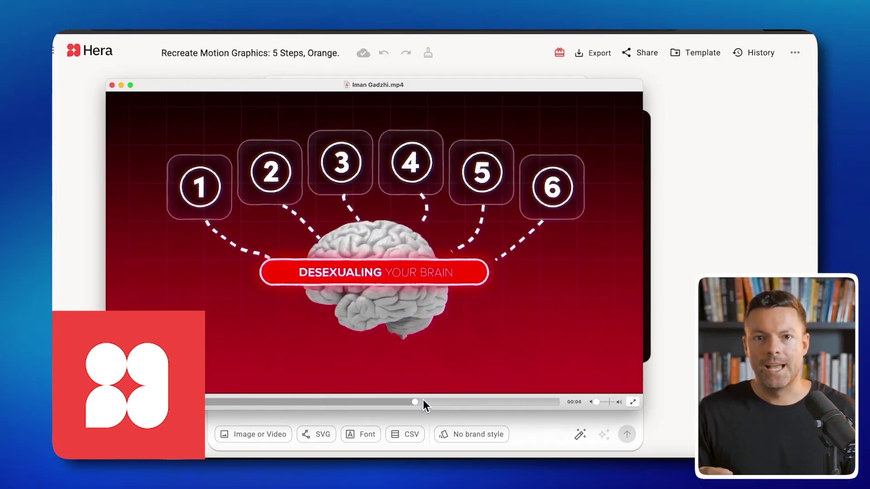